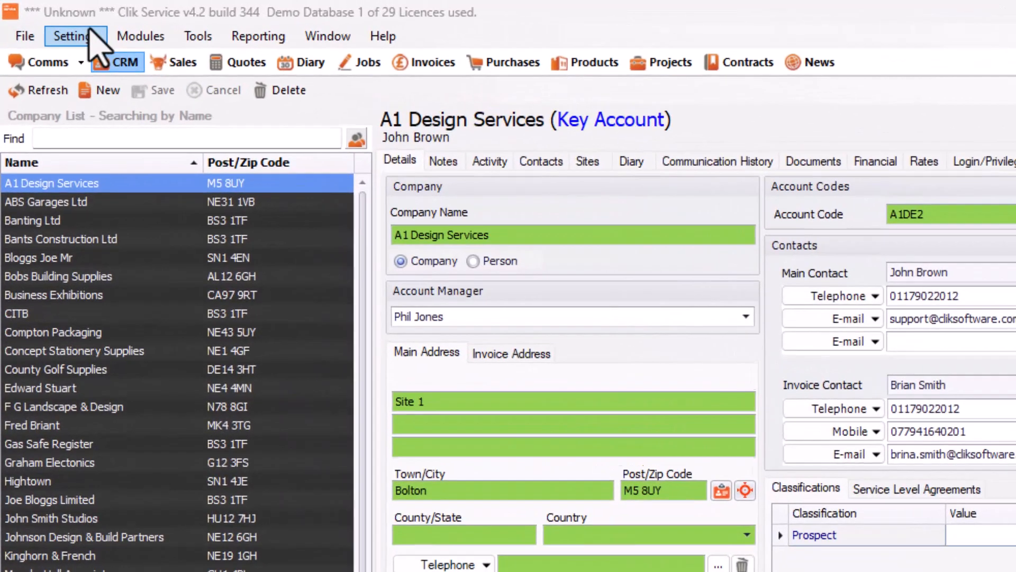
# Open the Notifications settings in the Communication section of the system settings.
pyautogui.click(40, 18)
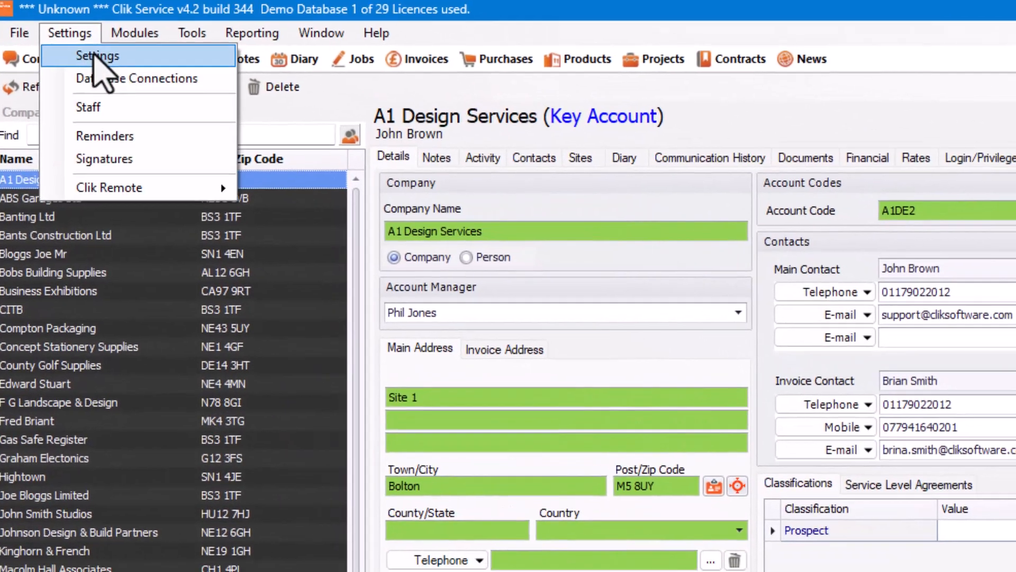
pyautogui.click(106, 60)
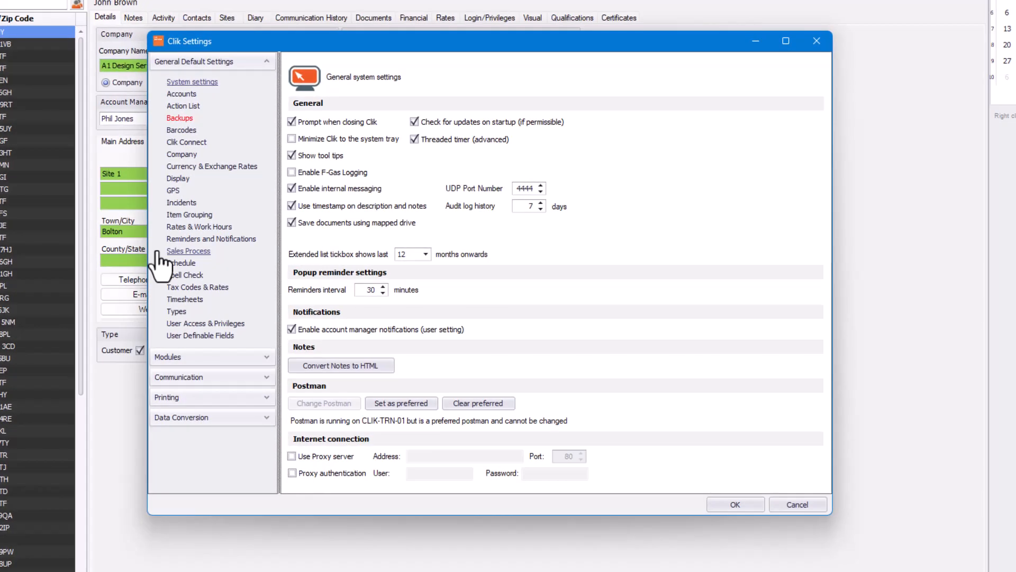
pyautogui.click(266, 381)
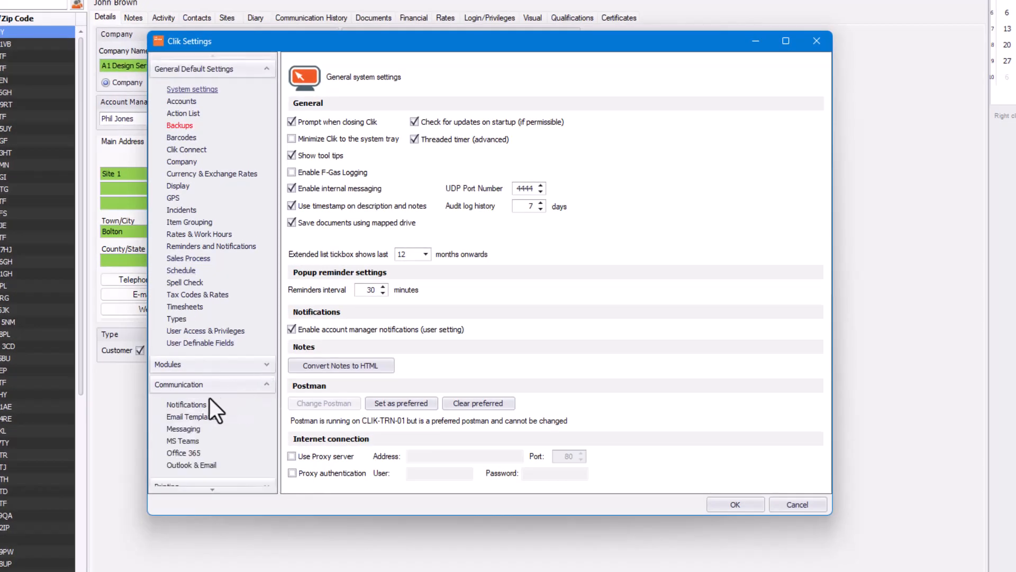
pyautogui.click(194, 404)
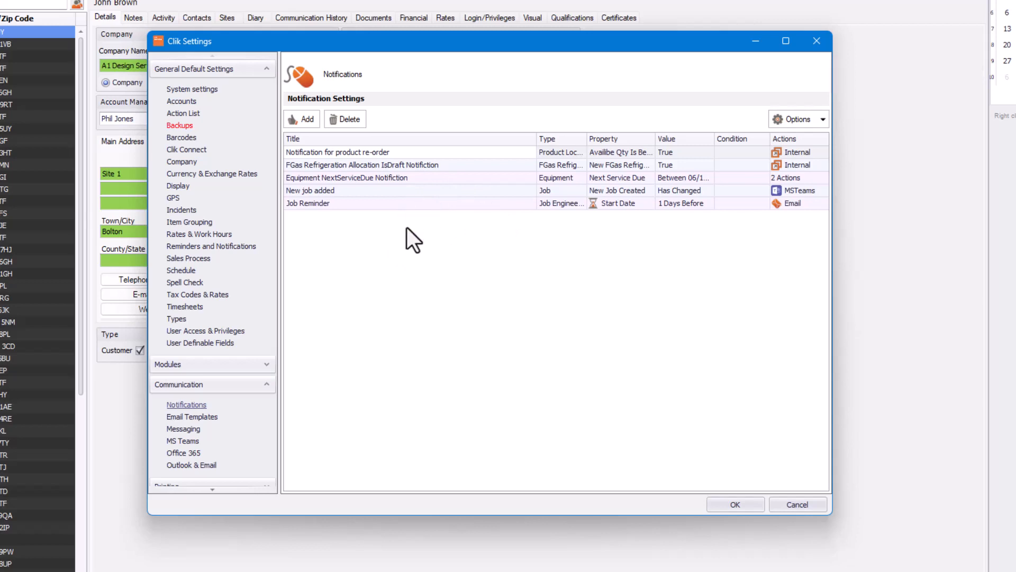
# Start a new notification on the Job module with the title "Jobs Complete for A1 Design Services".
pyautogui.click(310, 122)
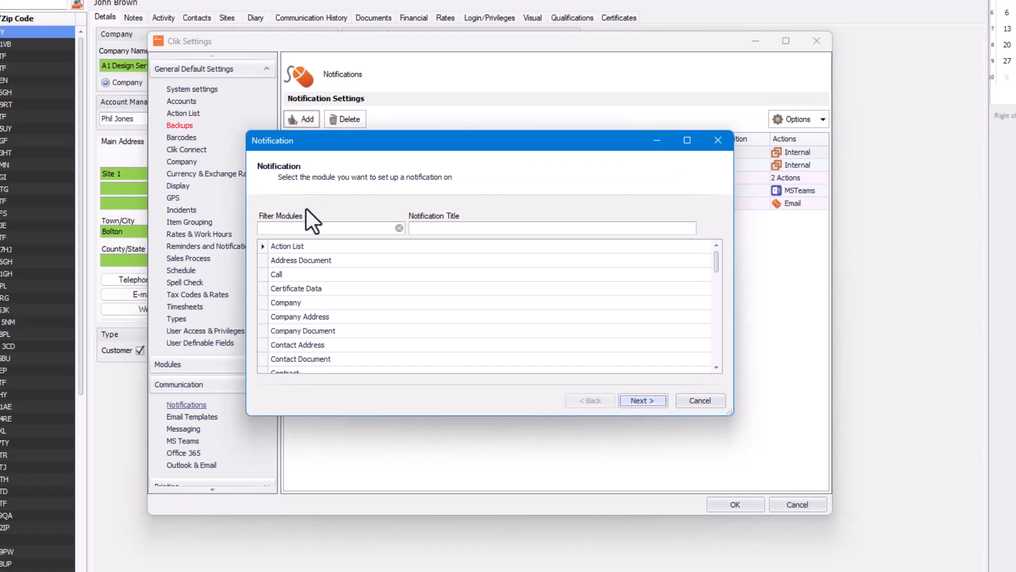
pyautogui.click(306, 229)
pyautogui.write('job')
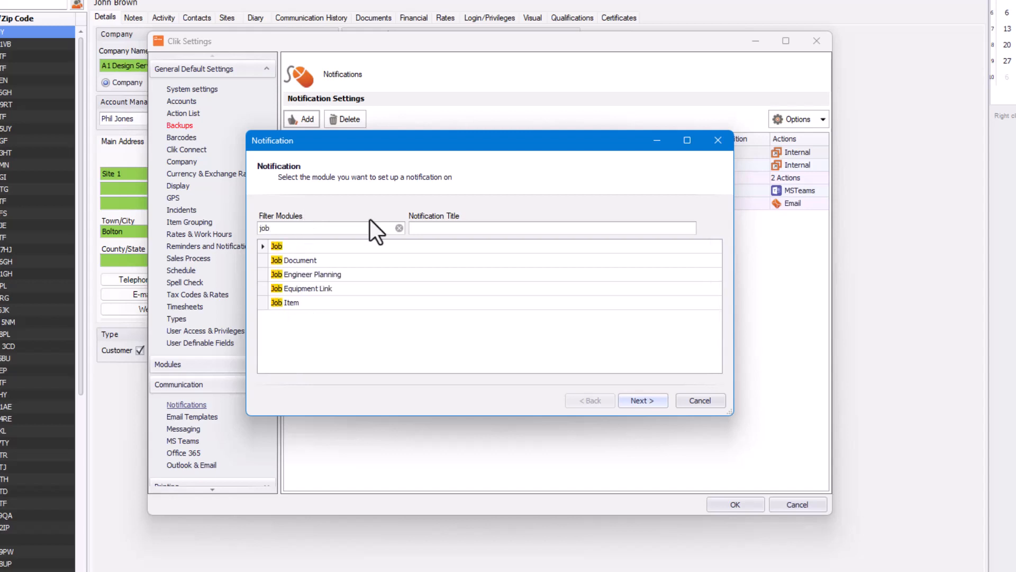
pyautogui.click(474, 226)
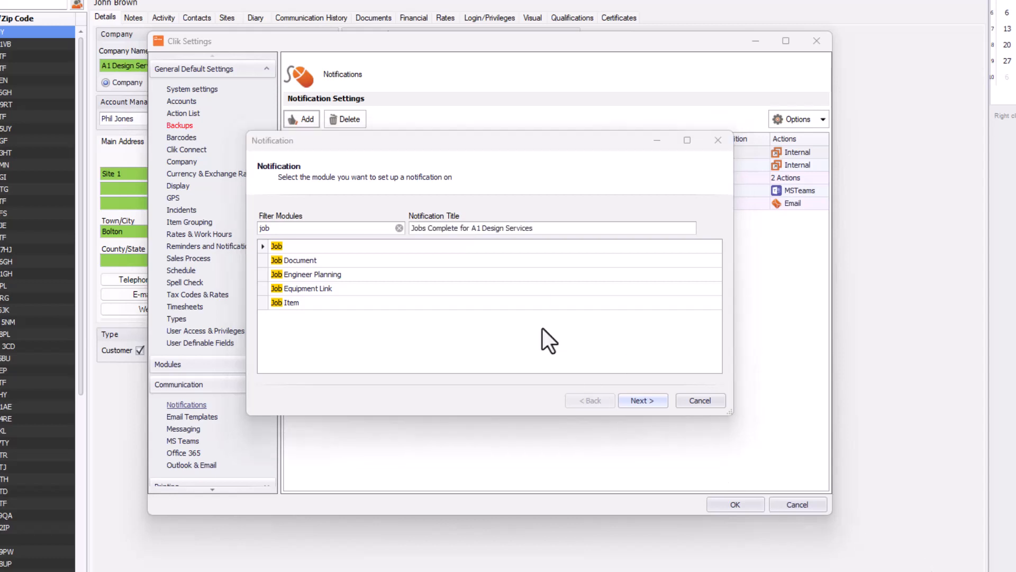
pyautogui.click(652, 403)
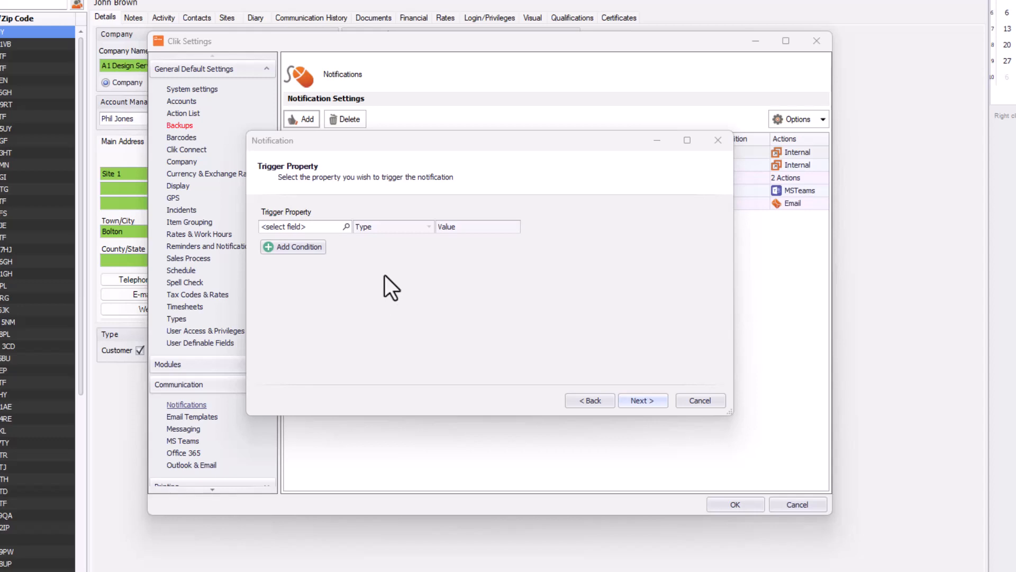
# Set the notification's trigger property to the Yes/No field Complete = Yes.
pyautogui.click(348, 227)
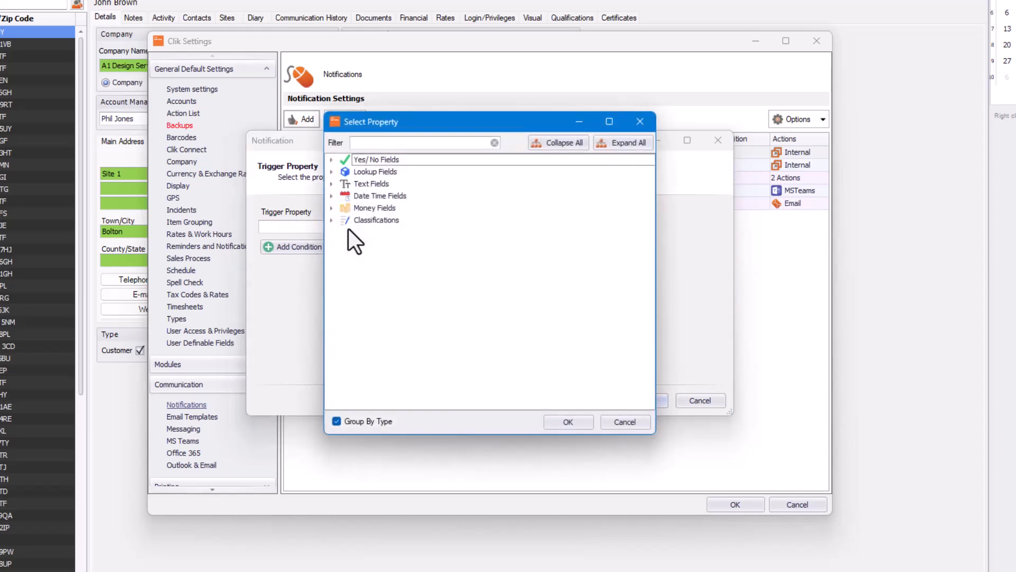
pyautogui.click(331, 159)
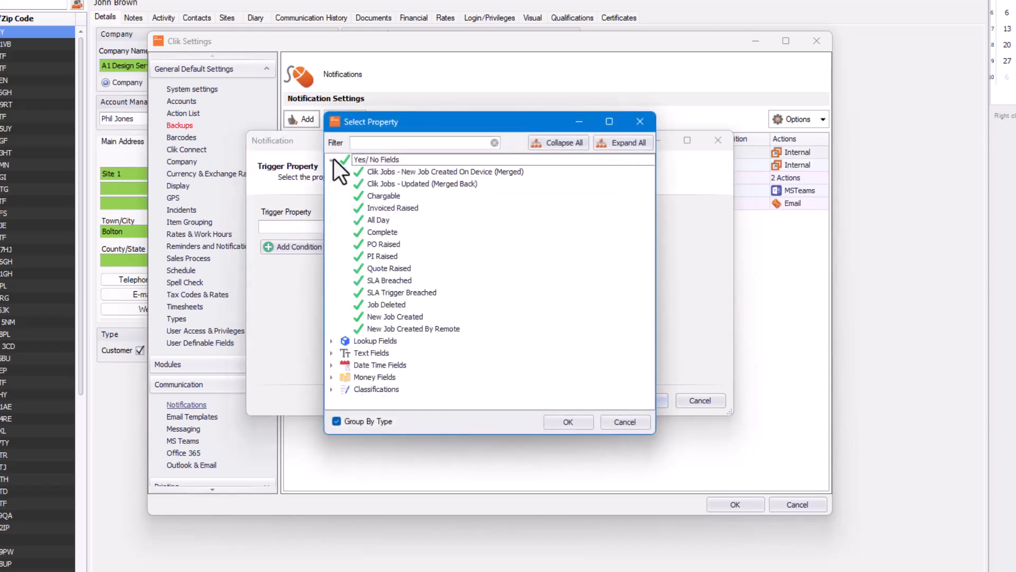
pyautogui.click(381, 233)
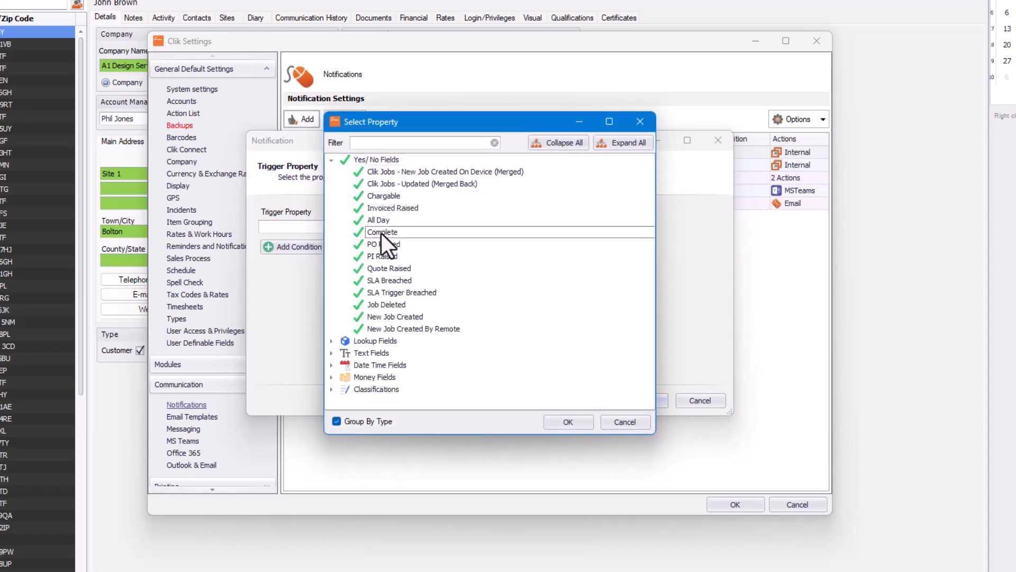
pyautogui.click(569, 422)
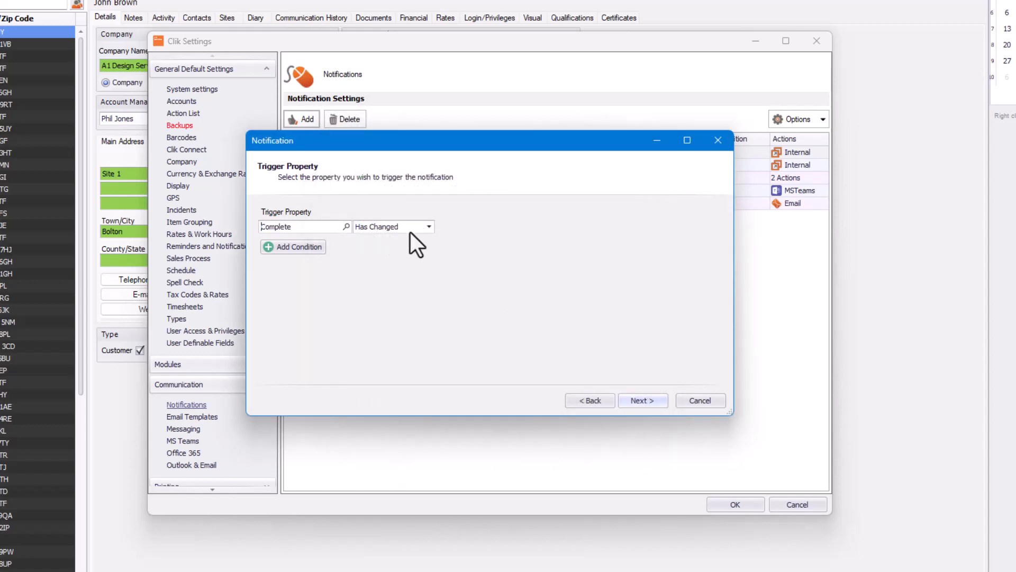
pyautogui.click(430, 231)
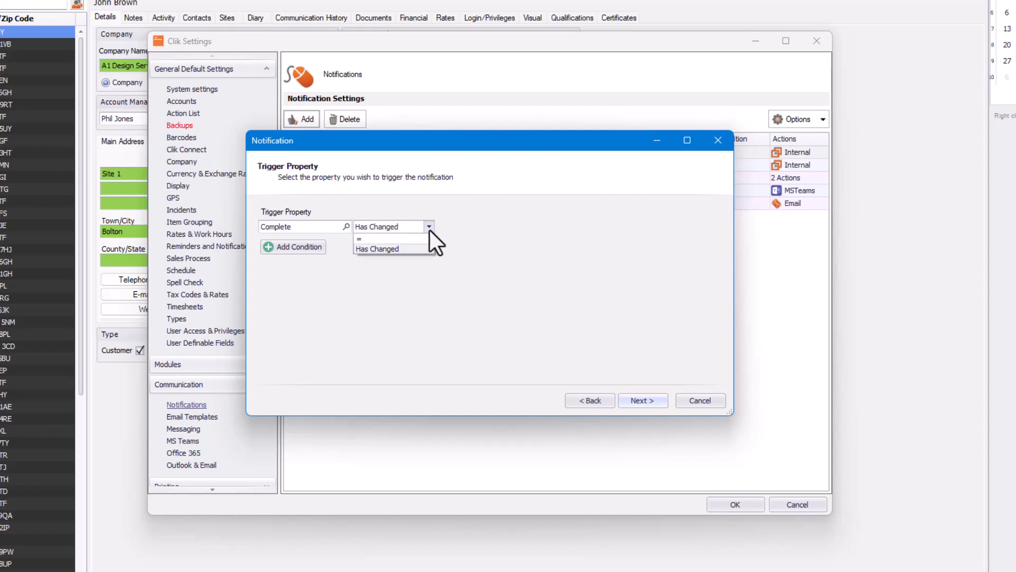
pyautogui.click(429, 240)
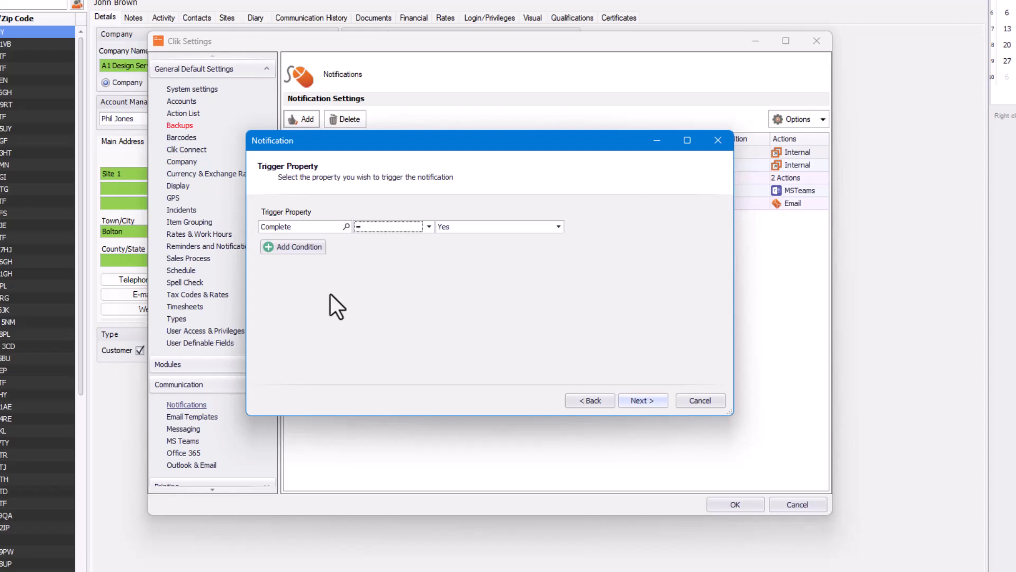
# Add a condition where the lookup field Customer = A1 Design Services, and continue to the property actions.
pyautogui.click(290, 250)
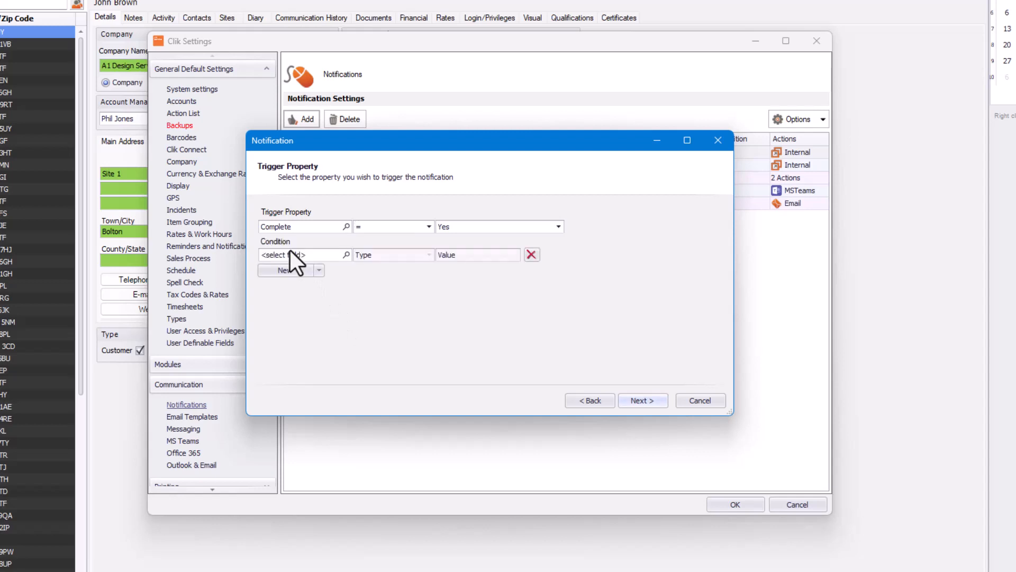
pyautogui.click(346, 258)
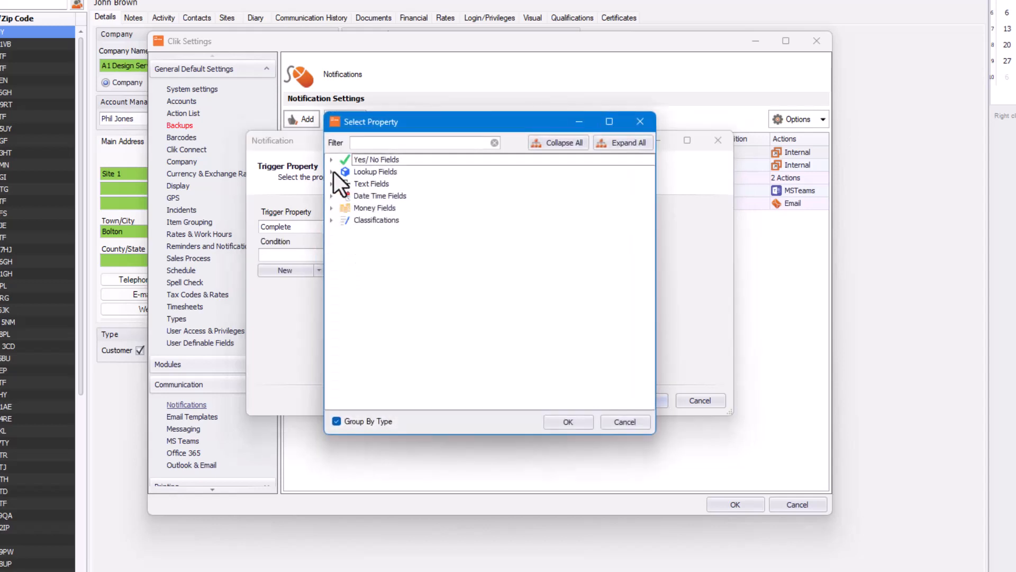
pyautogui.click(332, 172)
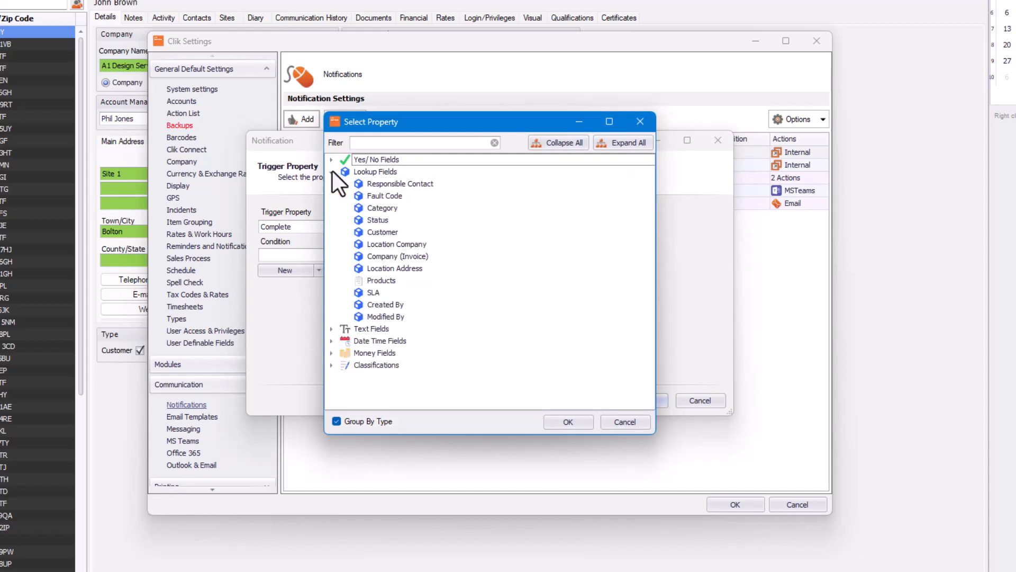
pyautogui.click(380, 232)
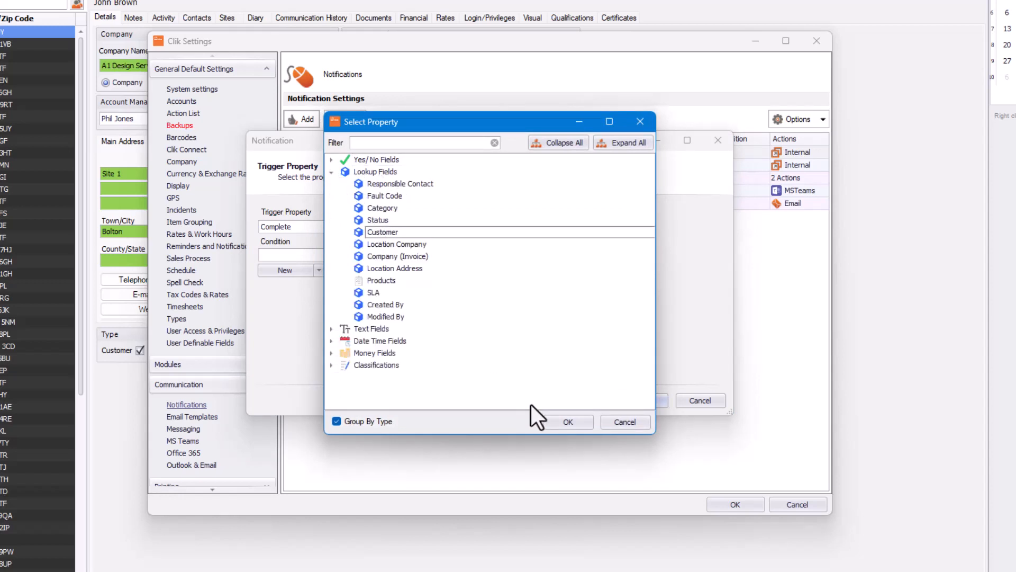
pyautogui.click(566, 423)
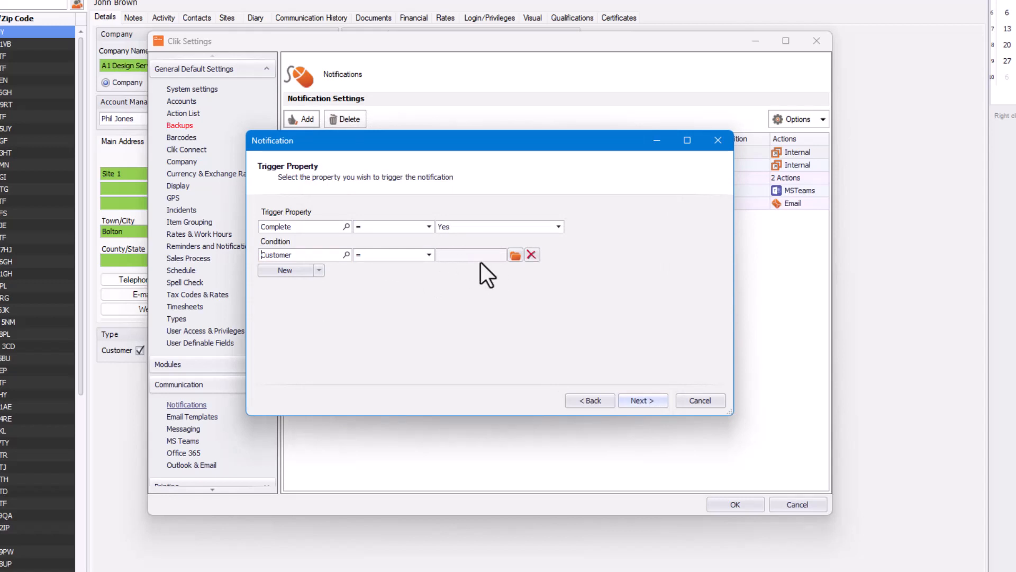
pyautogui.click(515, 256)
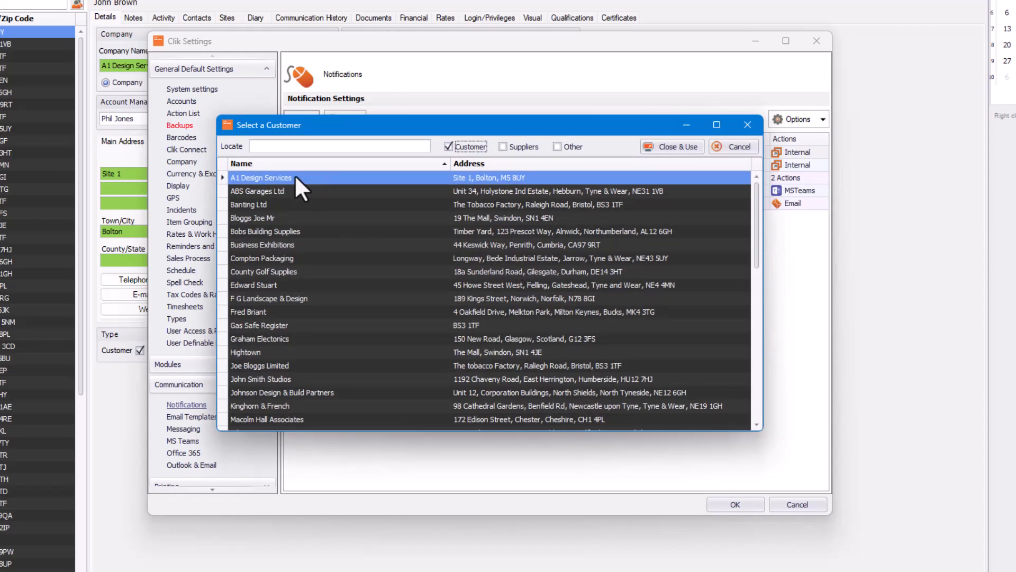
pyautogui.click(668, 148)
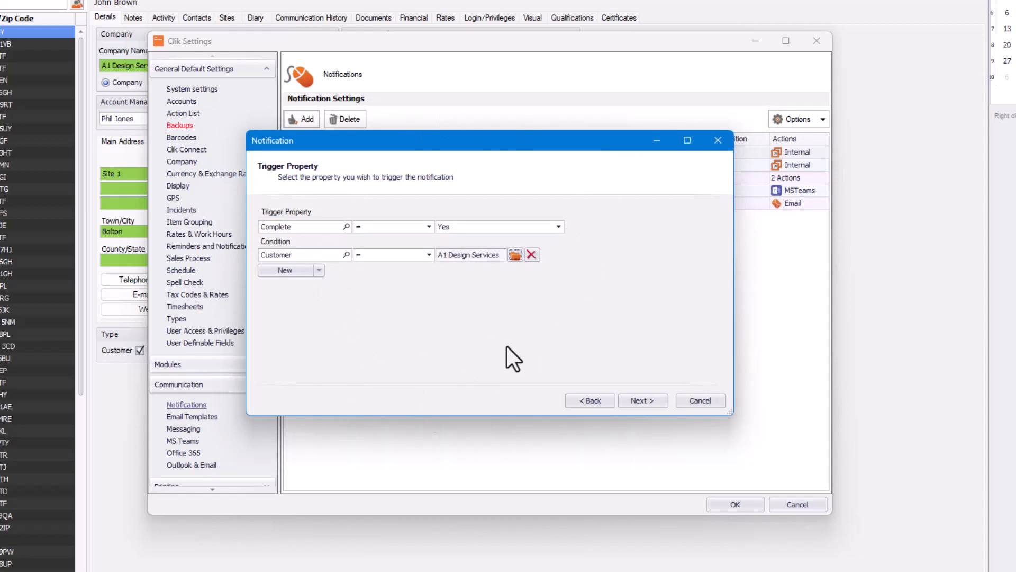
pyautogui.click(653, 402)
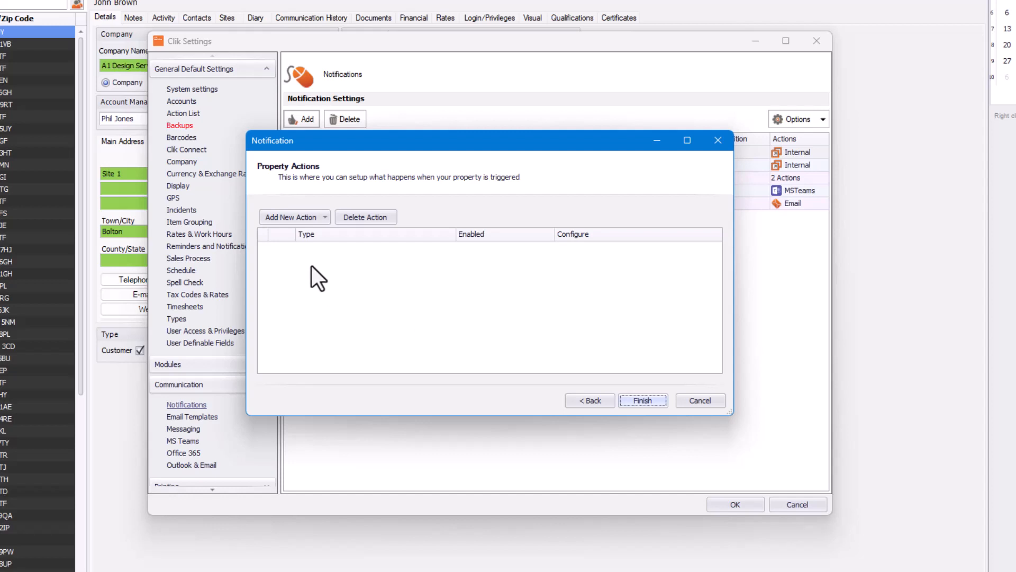
# Add an Email action to the notification's property actions.
pyautogui.click(325, 218)
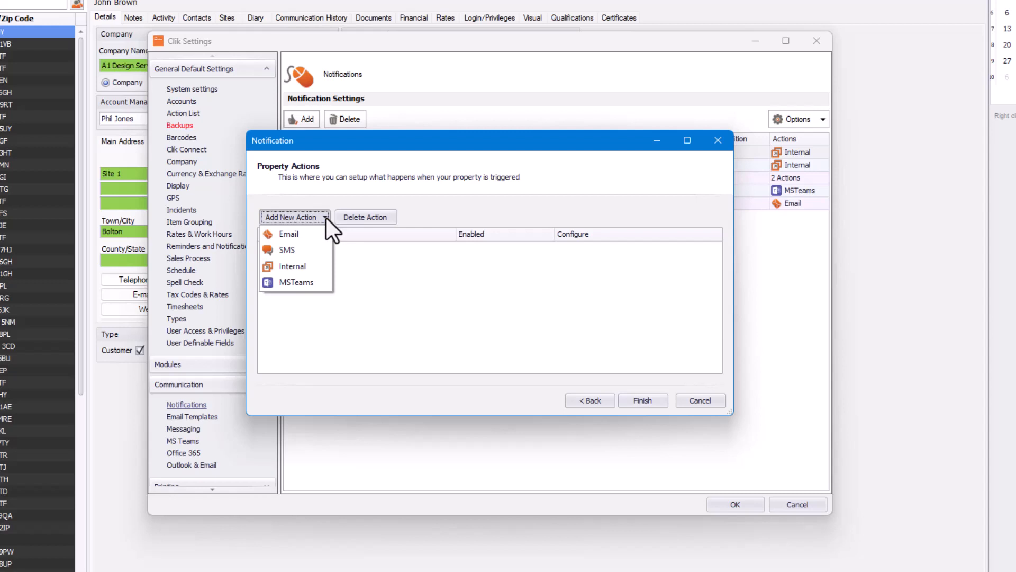
pyautogui.click(305, 242)
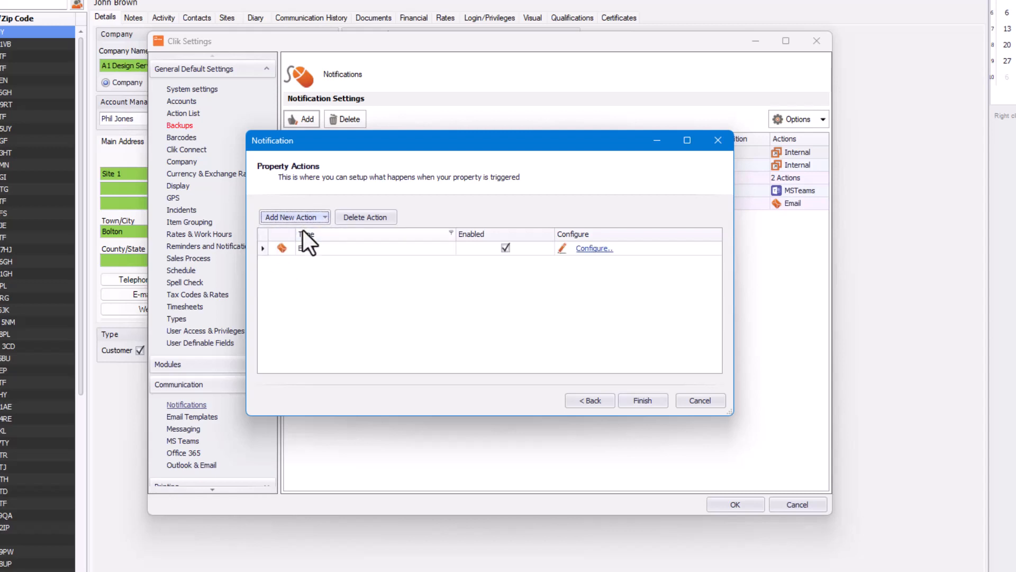
pyautogui.click(310, 216)
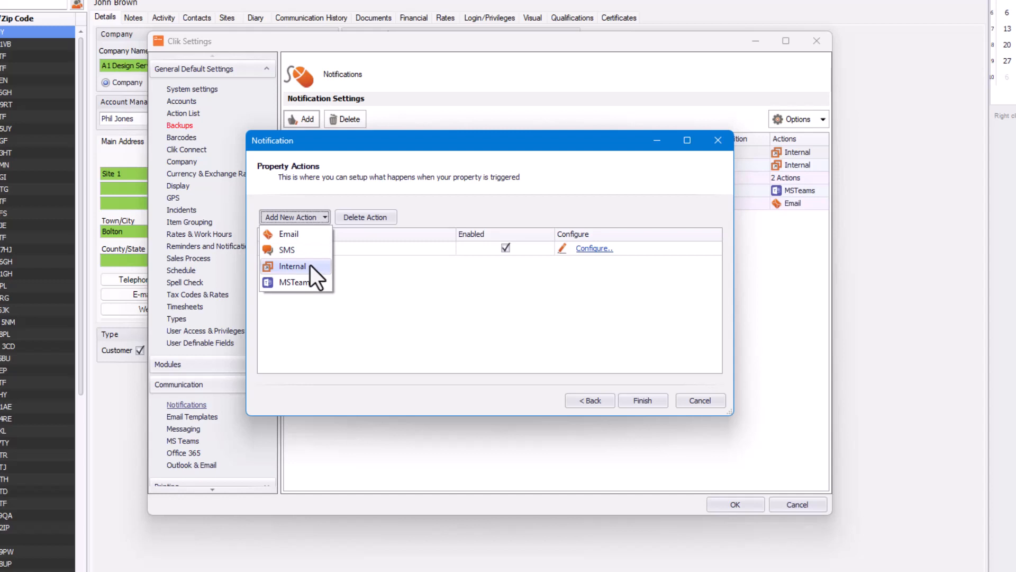
pyautogui.click(297, 199)
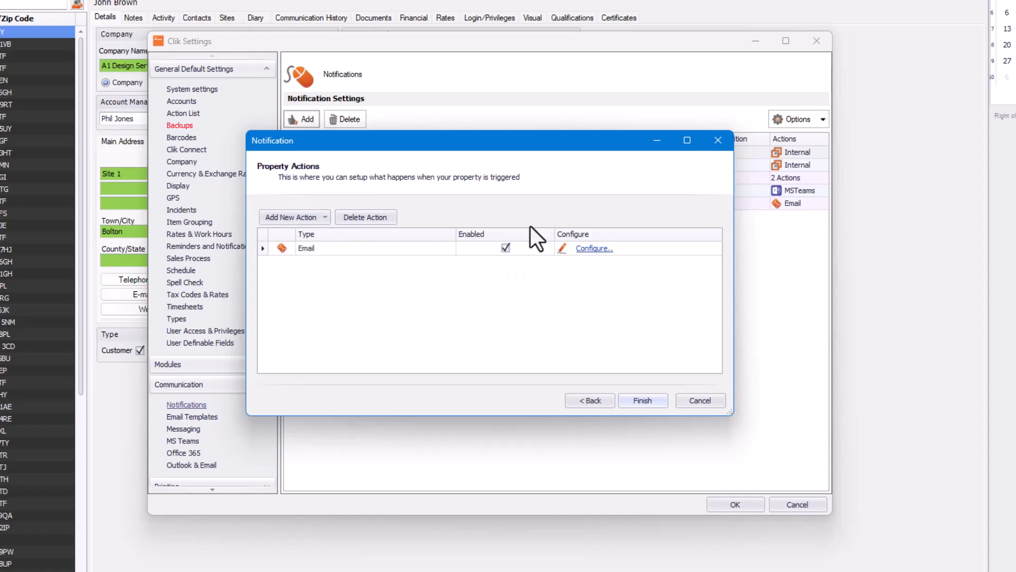
pyautogui.click(504, 253)
# Configure the email action with Responsible Contact and Job Contact (Access/Other) as individual recipients.
pyautogui.click(593, 252)
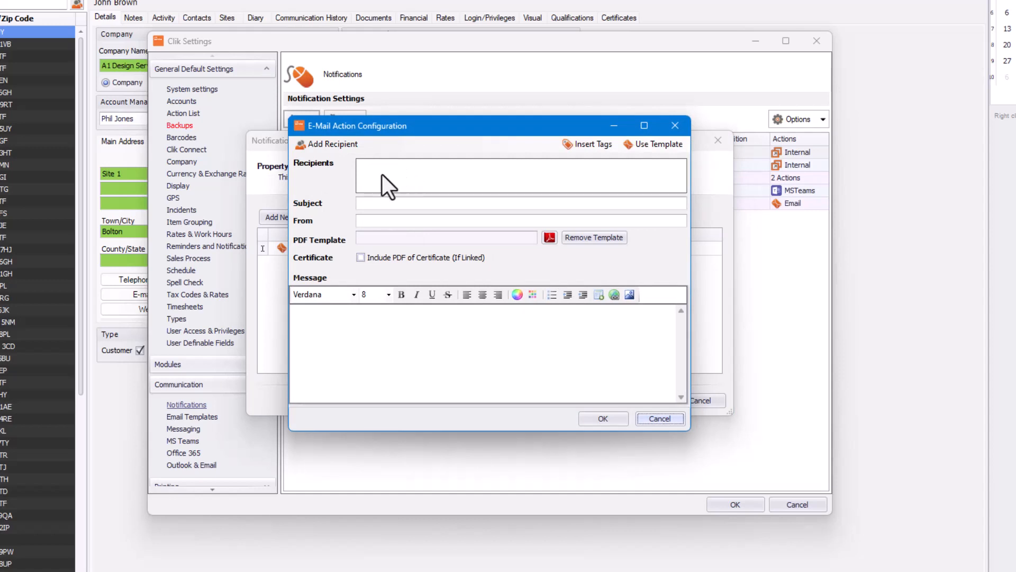
pyautogui.click(333, 145)
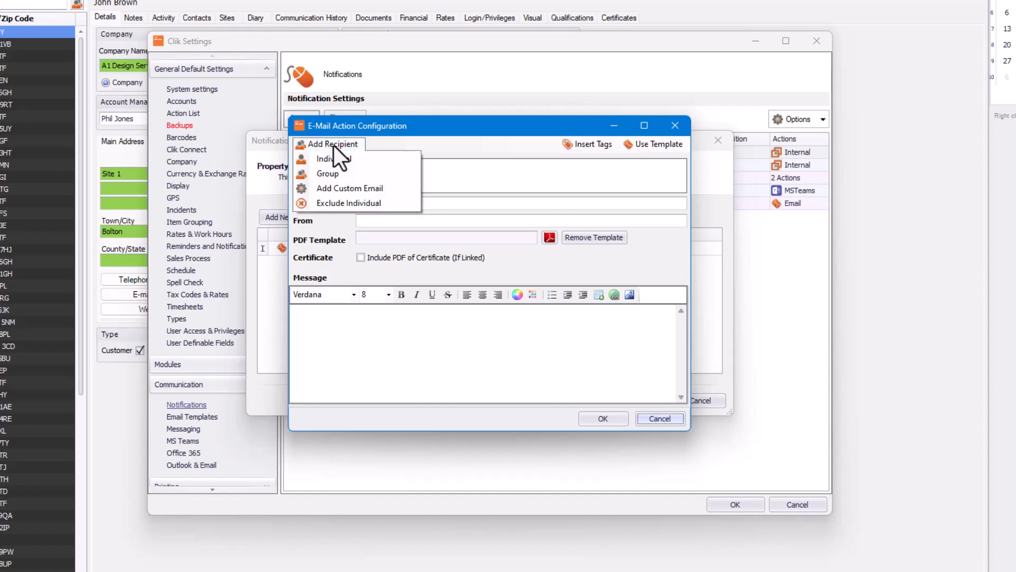
pyautogui.click(334, 159)
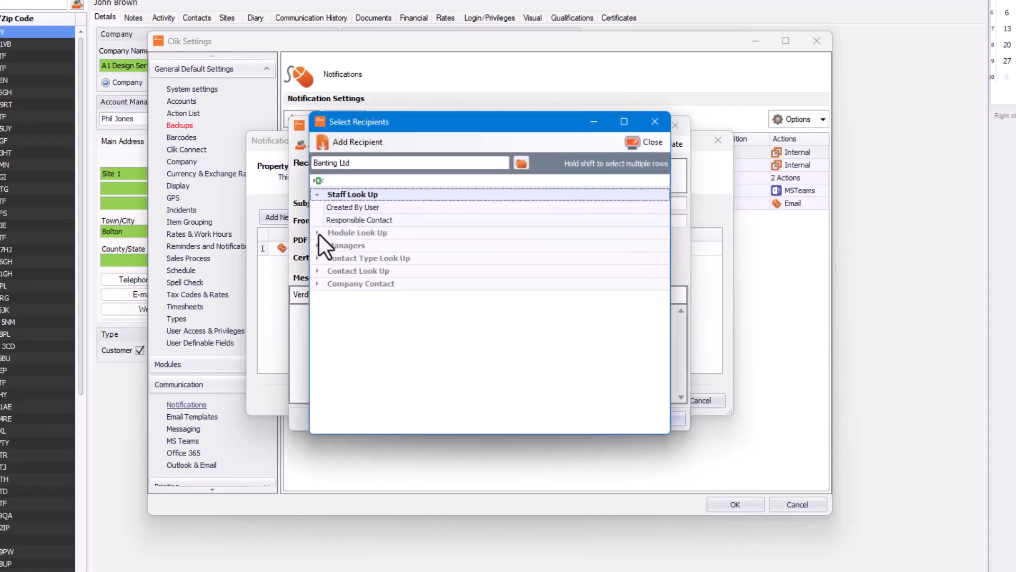
pyautogui.doubleClick(336, 224)
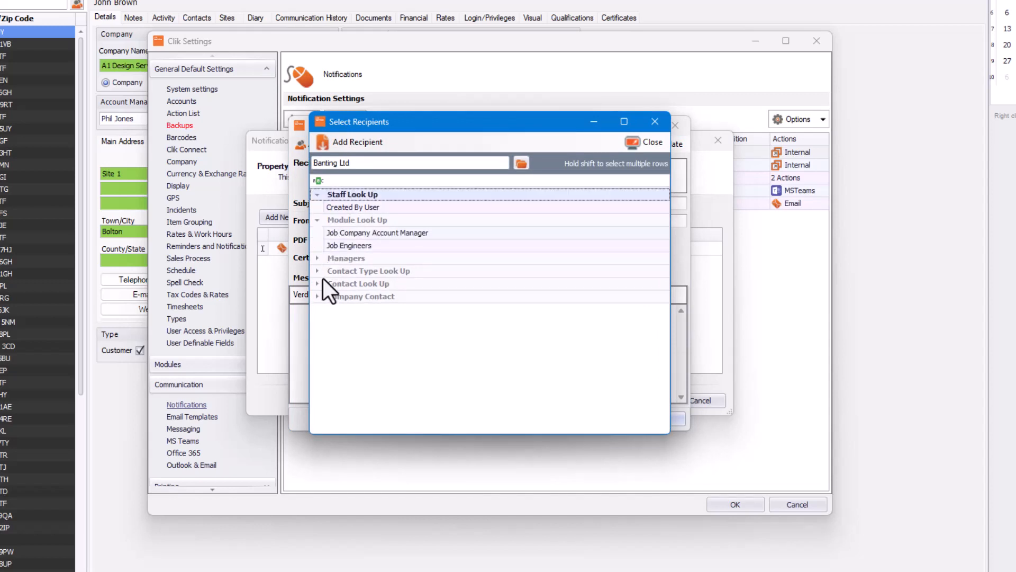
pyautogui.click(316, 285)
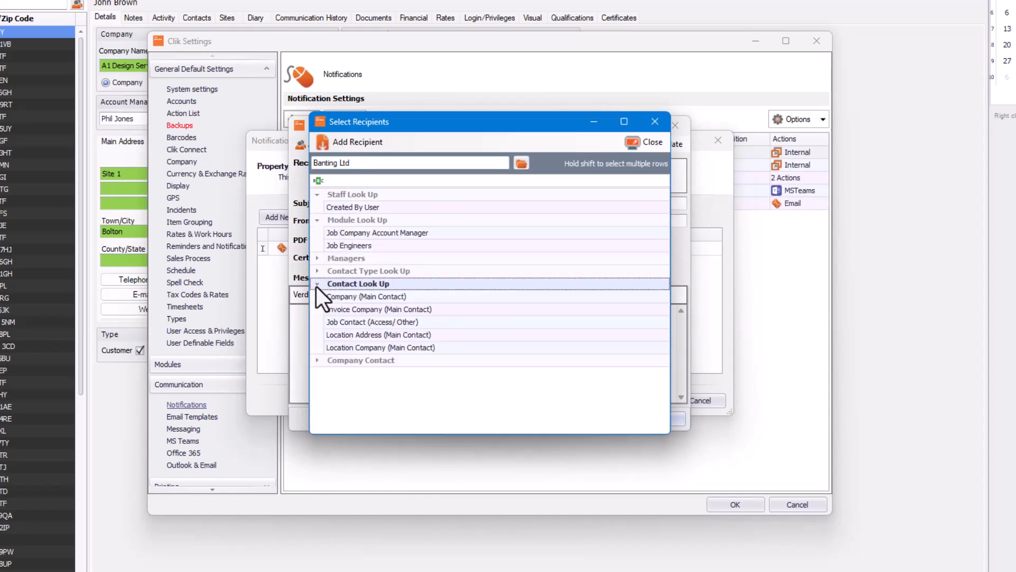
pyautogui.doubleClick(347, 323)
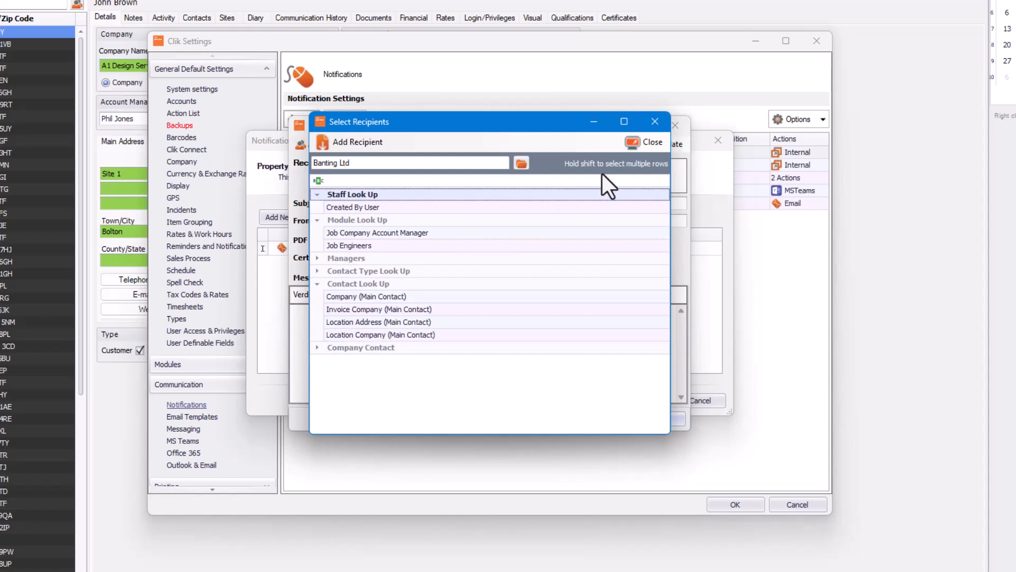
pyautogui.click(642, 149)
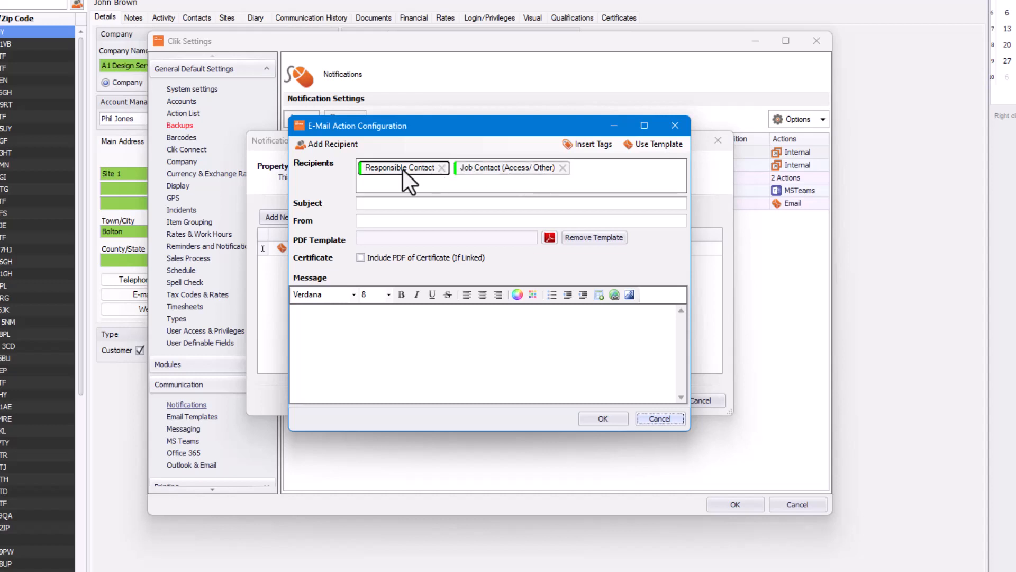
# Set the email subject to "Job Number: [JobNumber] has been completed" with the Job No tag, and fill in the sender's e-mail address.
pyautogui.click(369, 204)
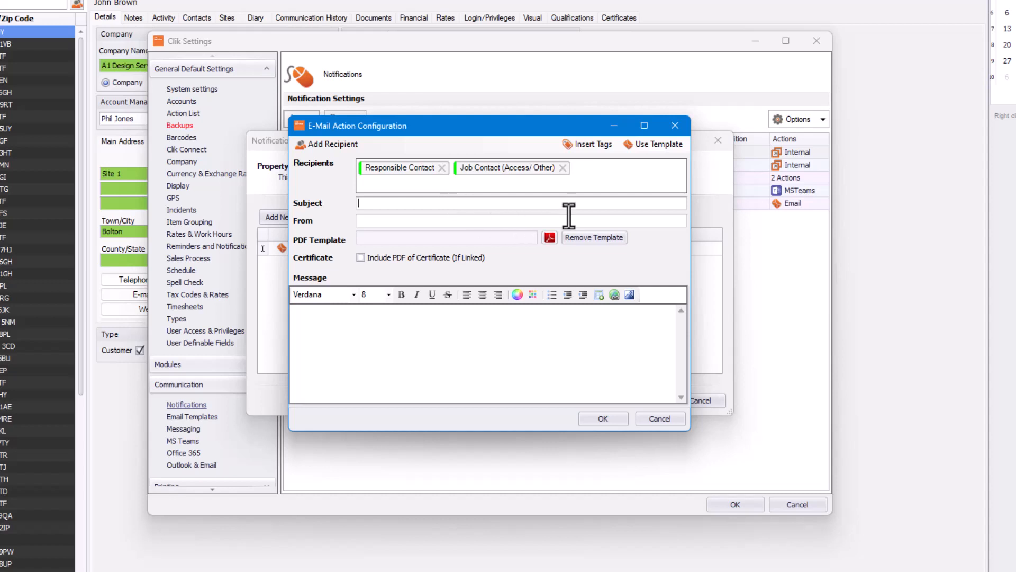
pyautogui.click(590, 146)
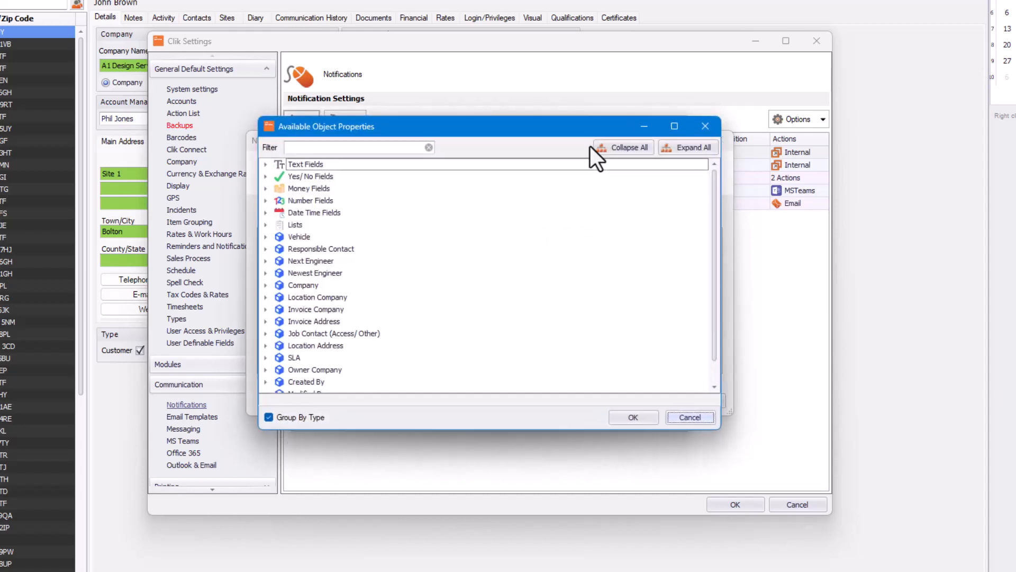
pyautogui.click(265, 201)
pyautogui.click(313, 213)
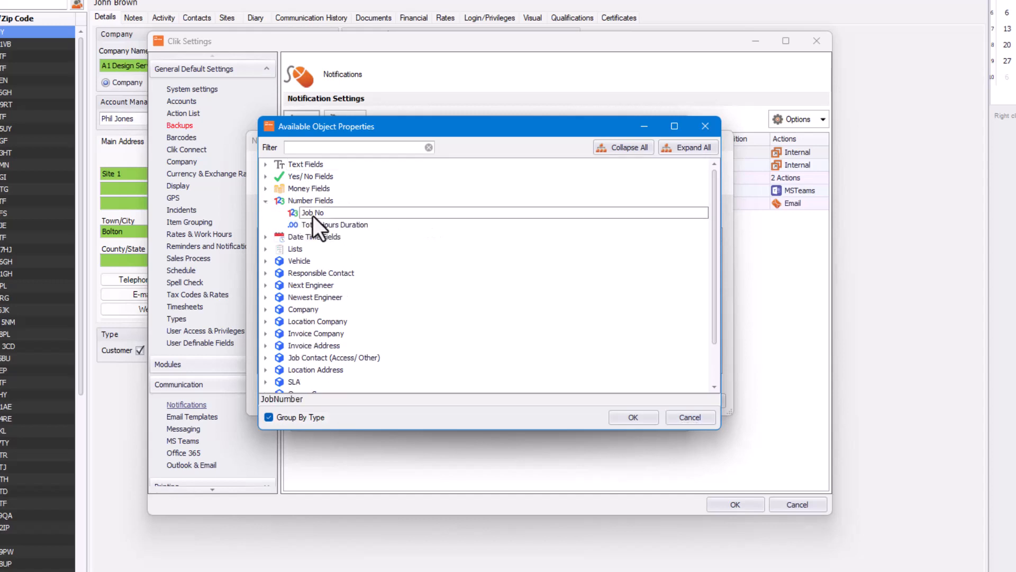
pyautogui.click(639, 416)
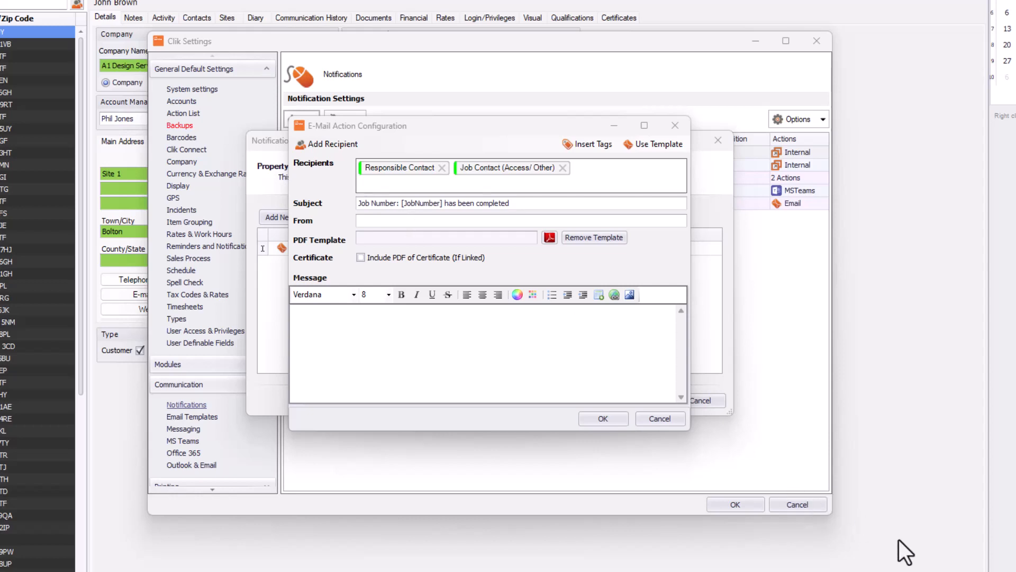
pyautogui.hotkey('ctrl', 'v')
# Attach the Engineers Jobsheet template from the Job template type as the email's PDF template.
pyautogui.click(550, 238)
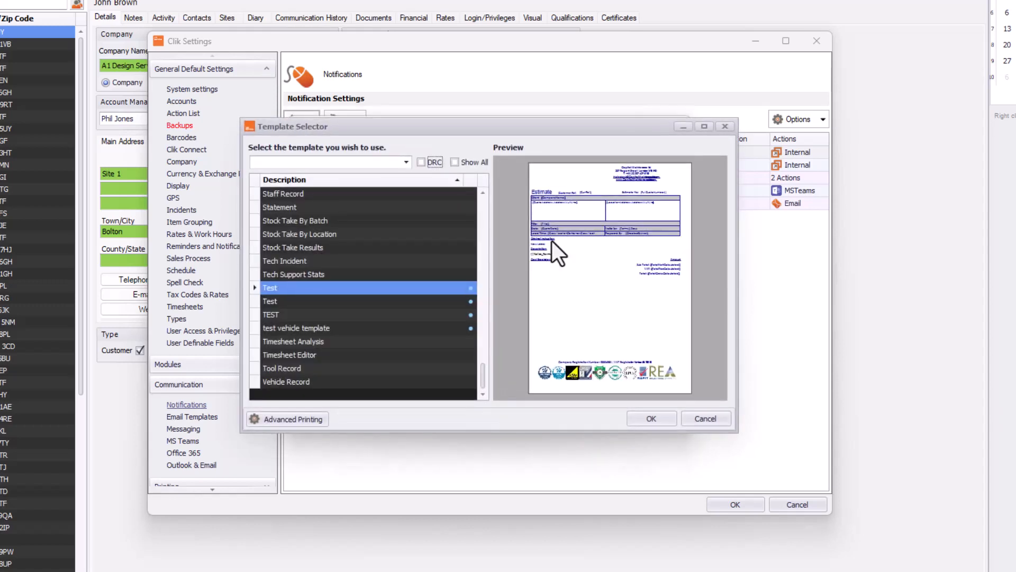
pyautogui.click(406, 161)
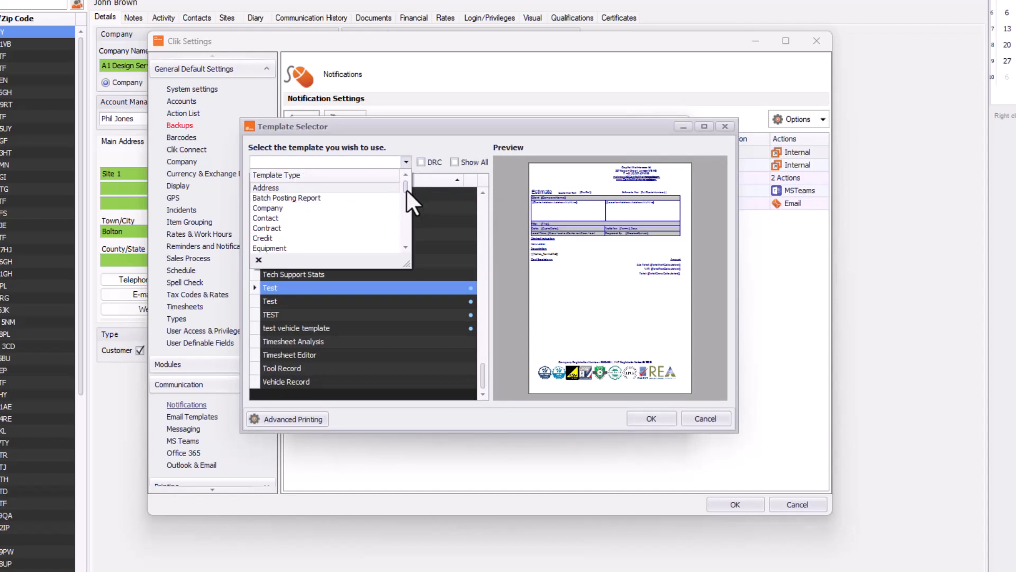
pyautogui.moveTo(405, 188); pyautogui.dragTo(406, 201)
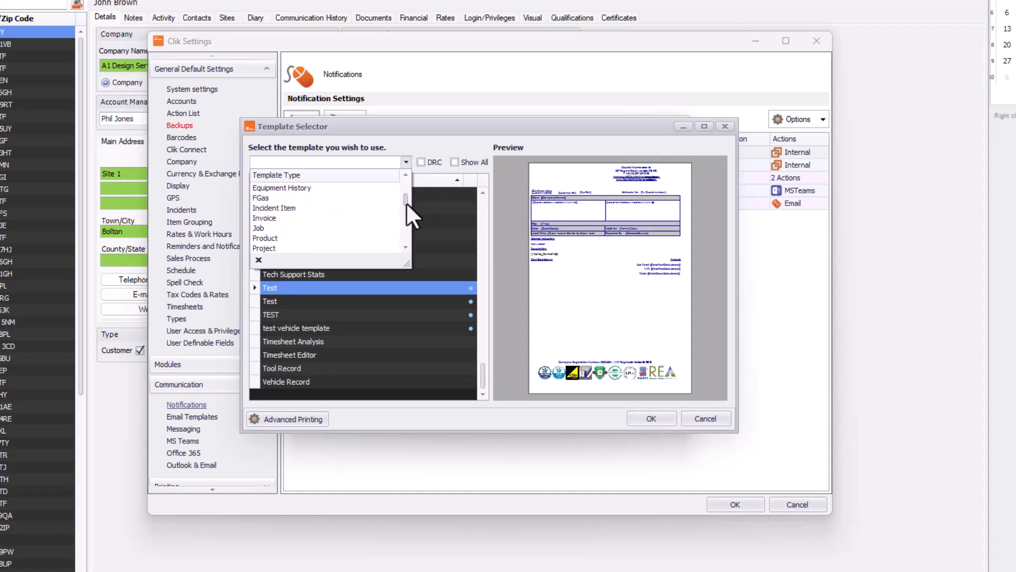
pyautogui.click(263, 228)
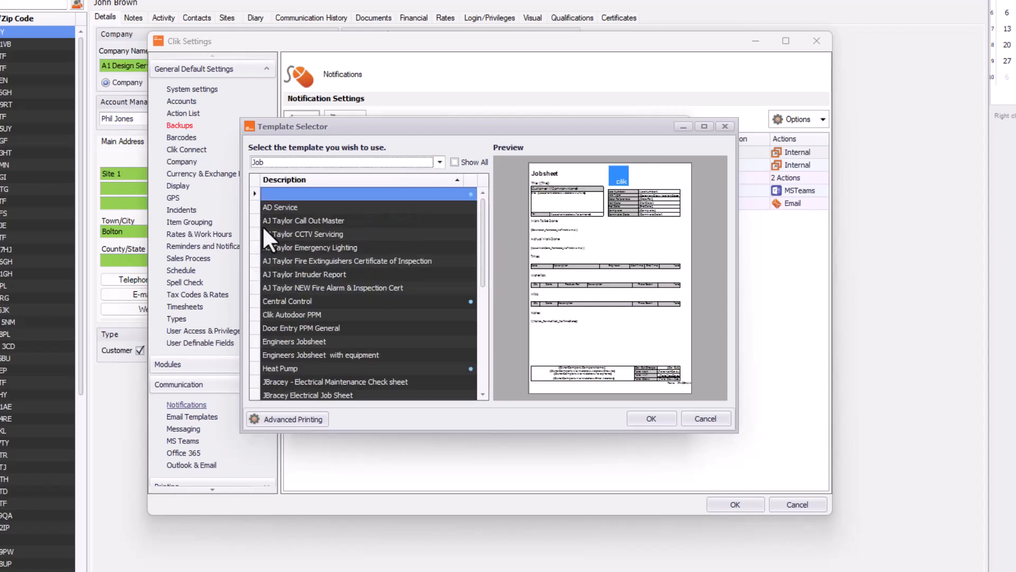
pyautogui.click(312, 341)
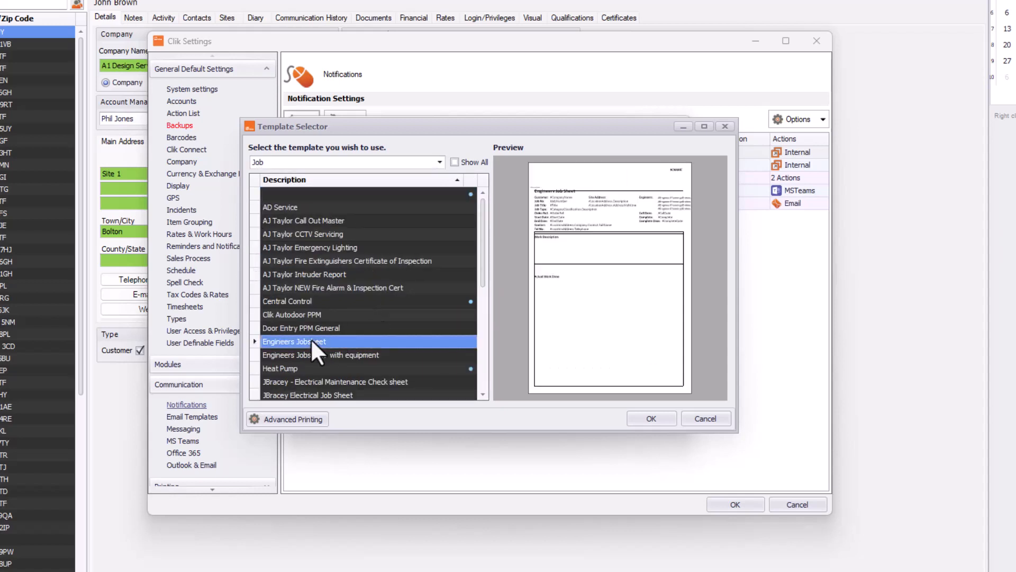
pyautogui.click(647, 417)
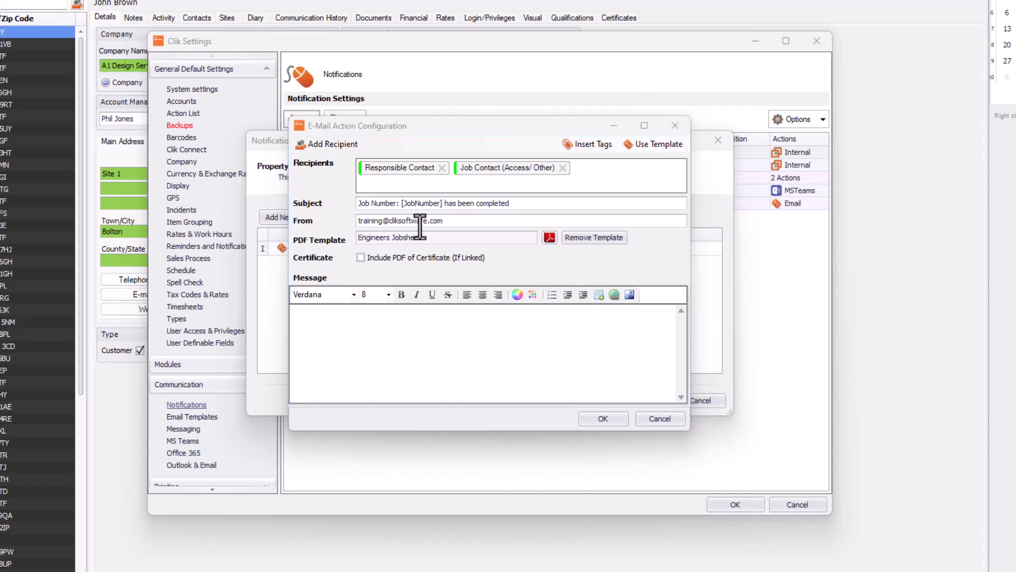
# Include the certificate PDF and write the message "Hi [AddressContact.FirstName], Attached is your job sheet that is now complete, your reference is [Order ref]. Kind regards,".
pyautogui.click(361, 257)
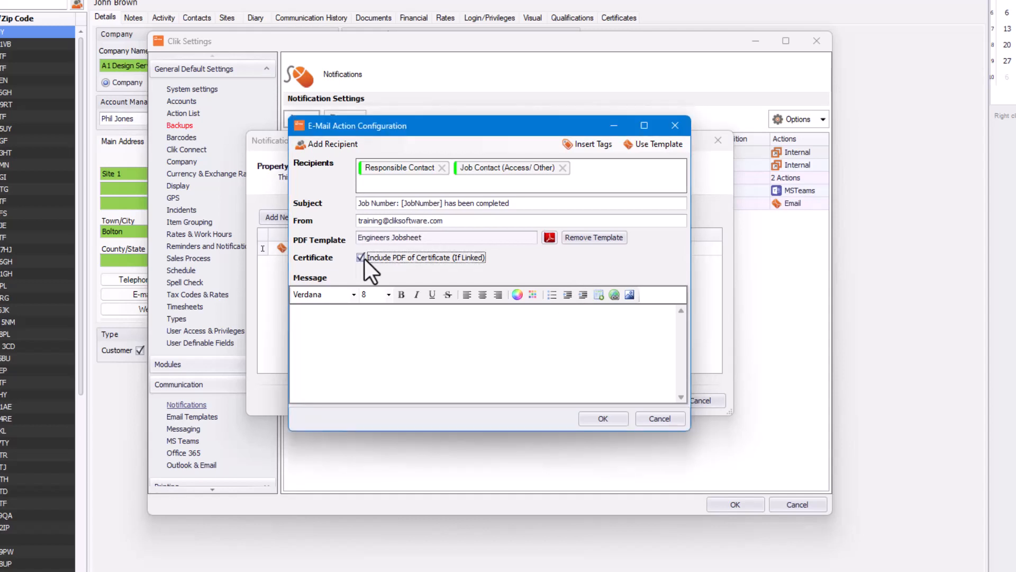
pyautogui.click(358, 320)
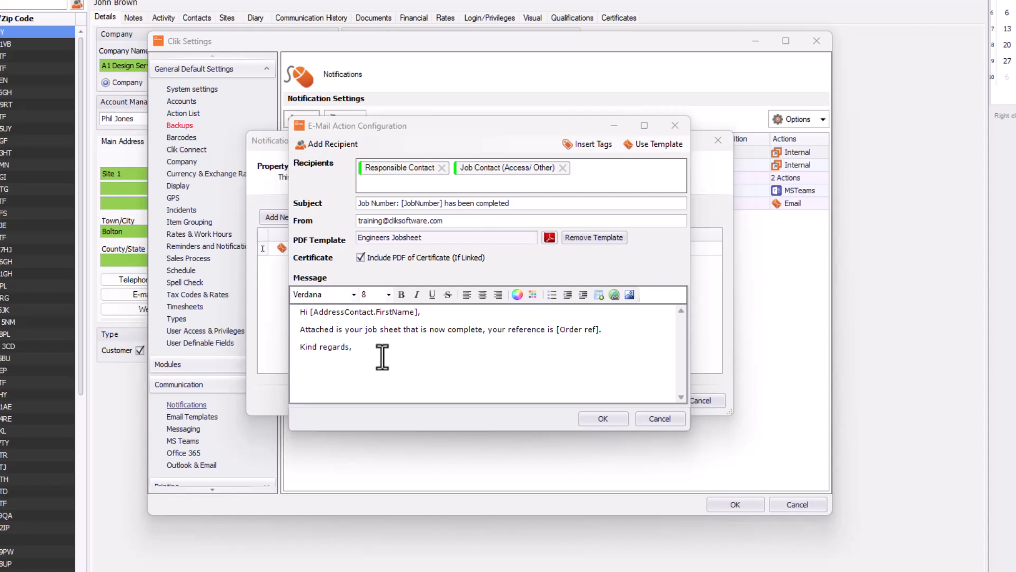
pyautogui.click(598, 422)
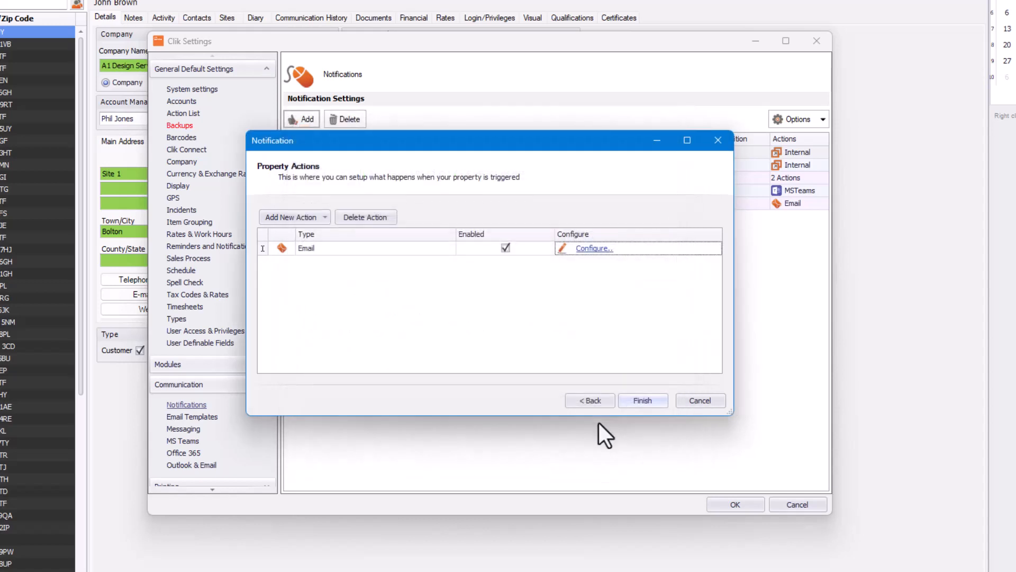
# Finish the notification for A1 Design Services' completed jobs and save the Clik settings.
pyautogui.click(643, 400)
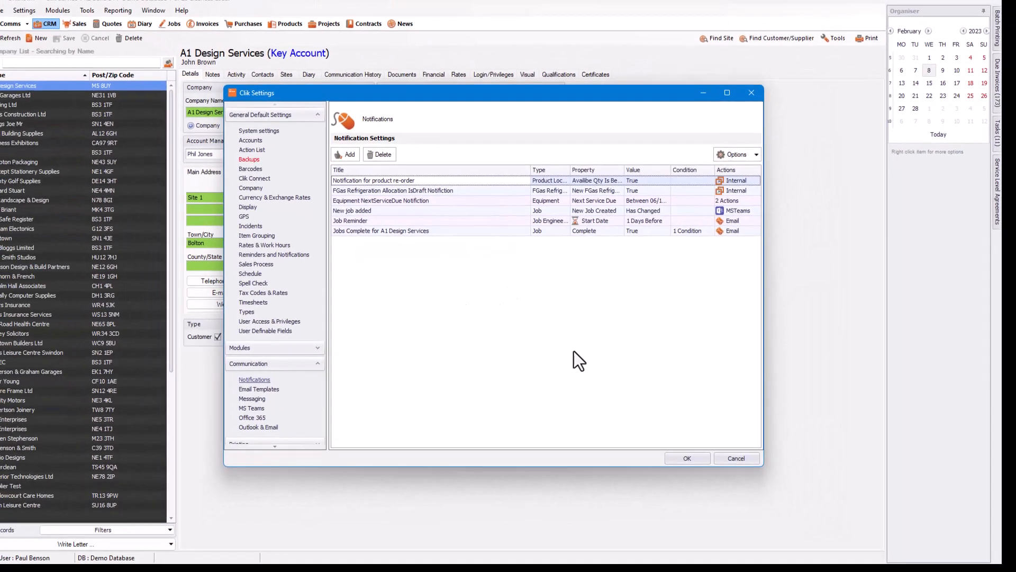
pyautogui.click(687, 458)
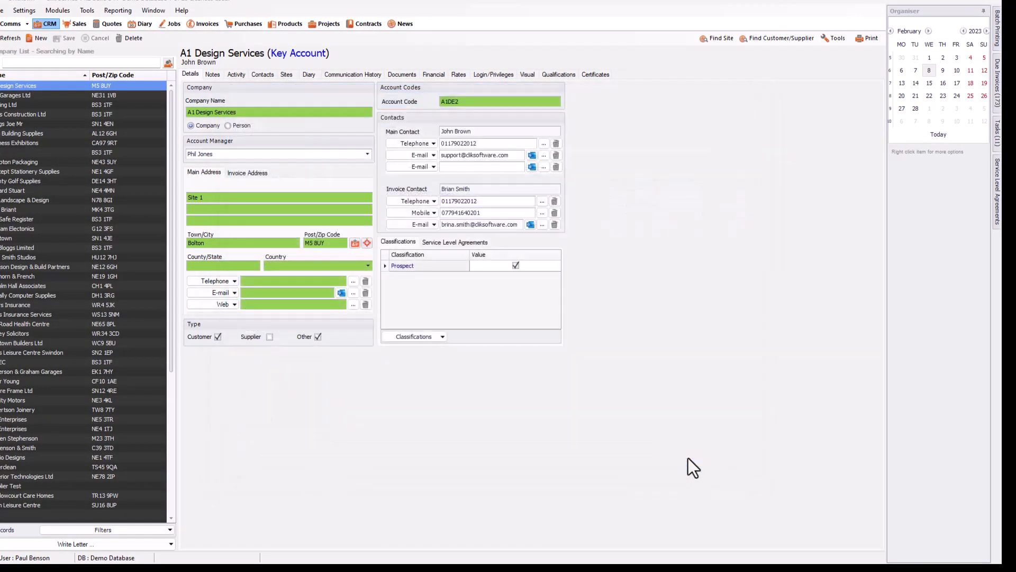